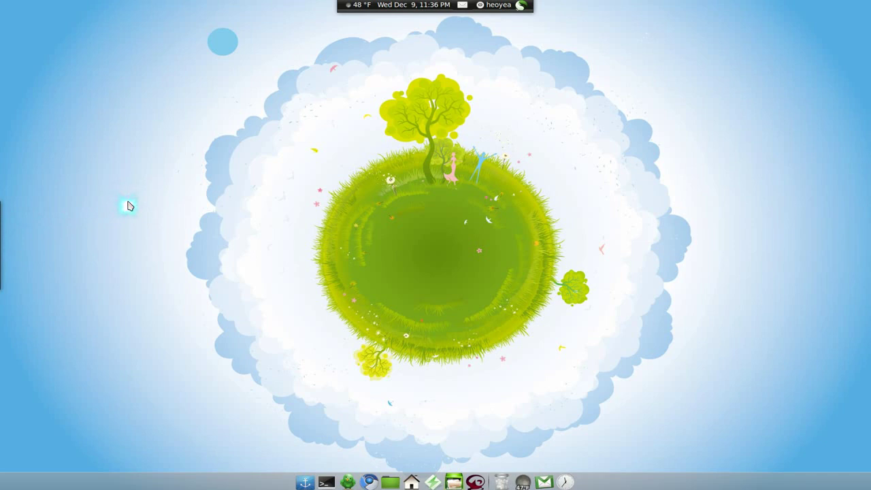
Launch GNOME Do and search 'text' to match the TextRoom editor
key(super+space)
text(text)
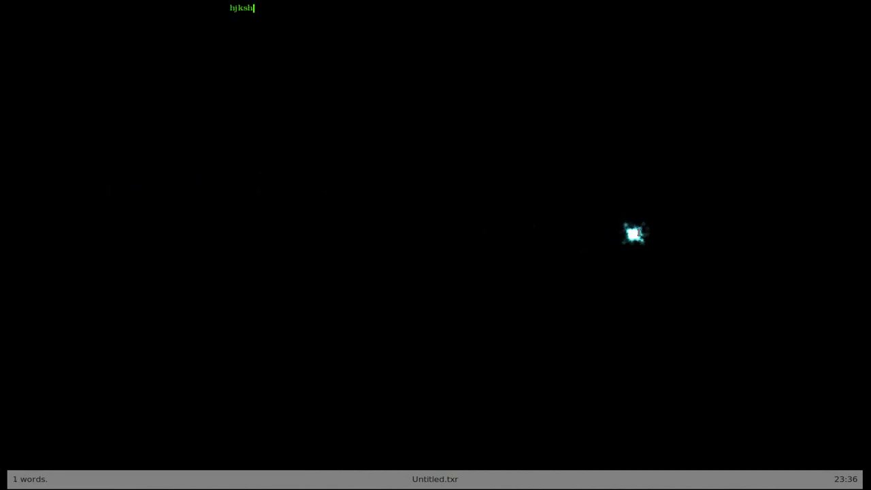
Type random test letters into Untitled.txr and show the keyboard shortcut reference
text(fkashkfskdafhkjs)
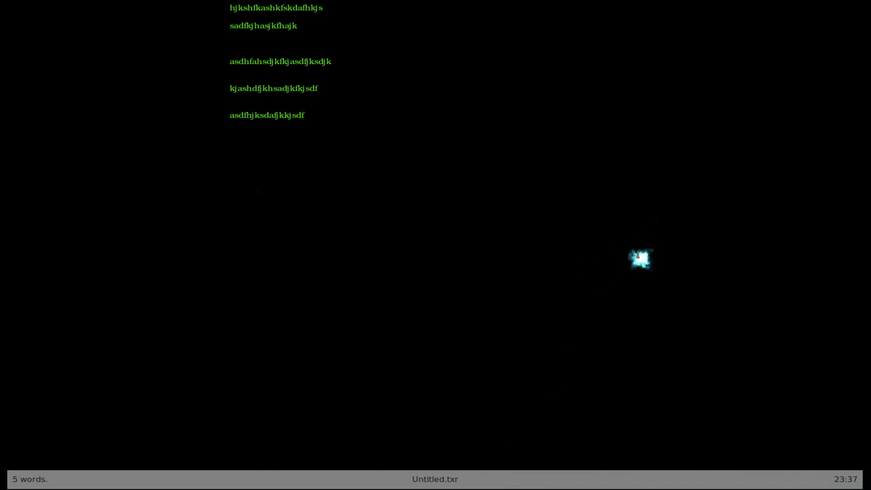
key(F1)
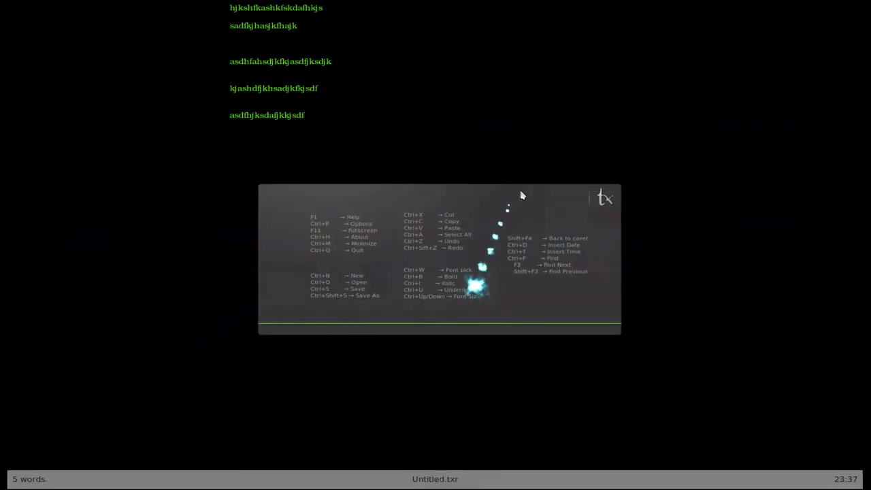
Enlarge all the text by two font-size steps, then select everything again
key(ctrl+a)
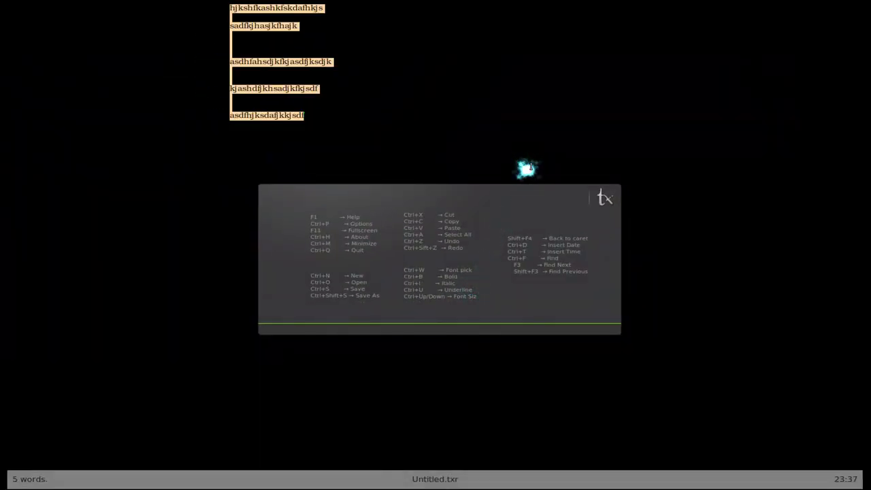
key(ctrl+Up)
key(ctrl+Up)
key(ctrl+Up)
key(ctrl+Up)
key(ctrl+Up)
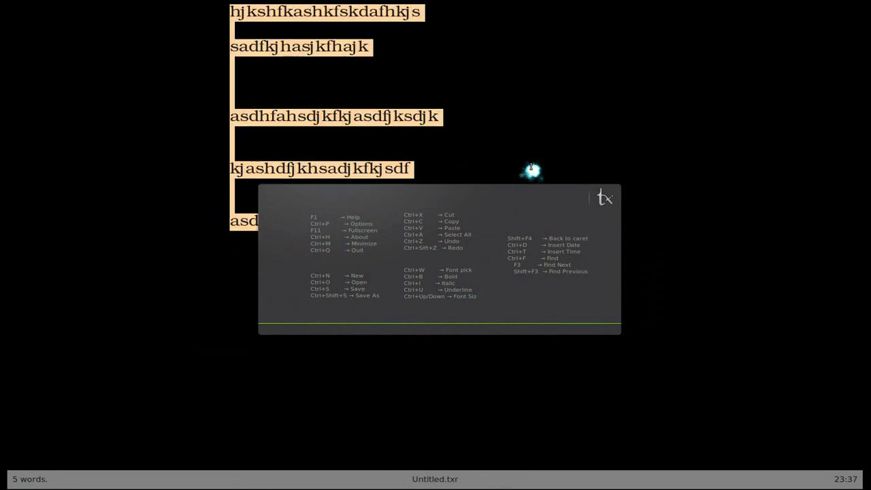
key(ctrl+Up)
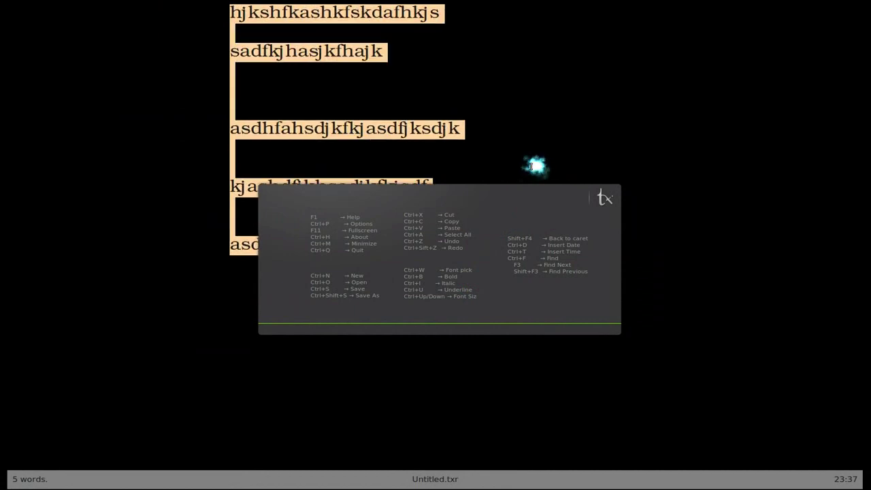
click(532, 167)
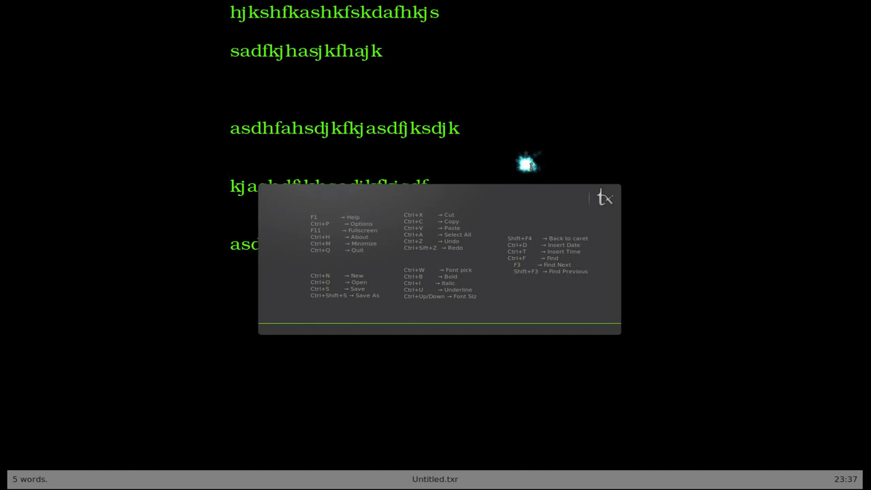
key(ctrl+a)
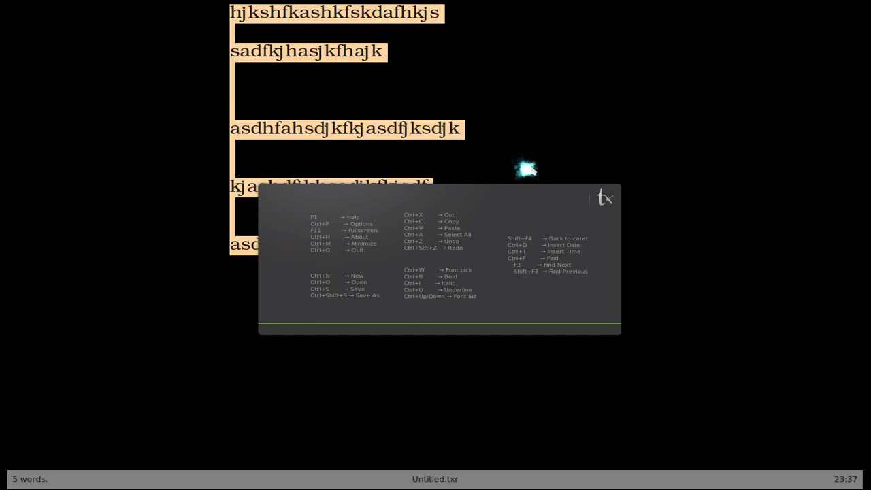
Change the font of all the text to Arial Black, then reselect everything
key(ctrl+w)
click(500, 171)
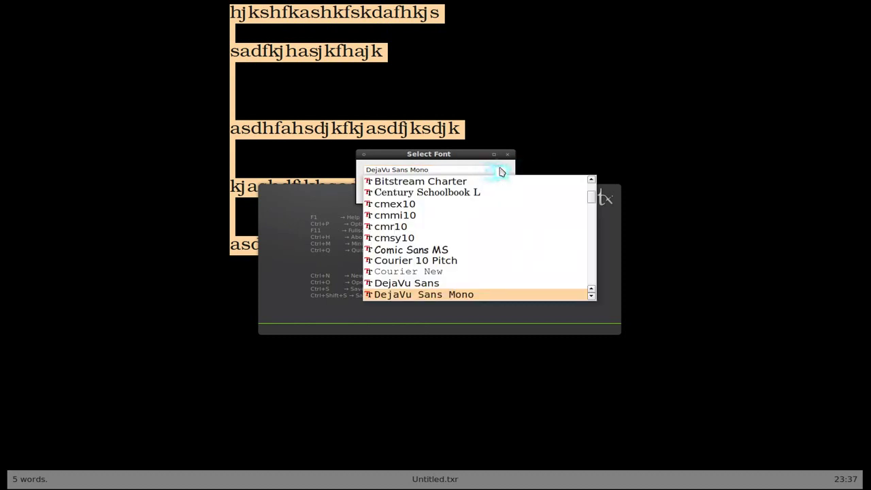
key(Home)
key(Down)
key(Down)
key(Down)
key(Down)
key(Down)
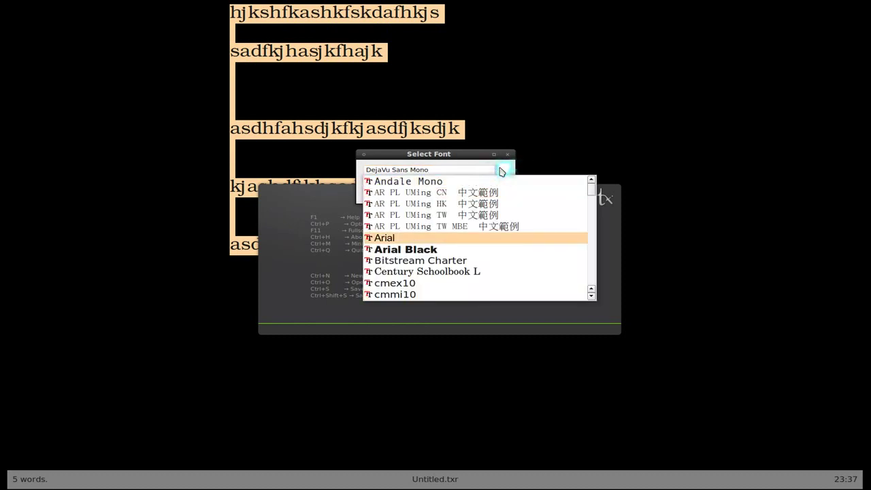
click(426, 249)
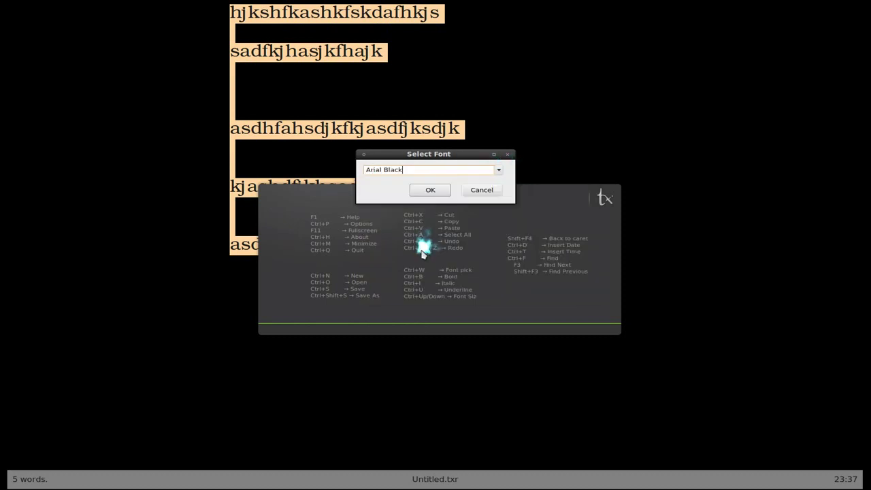
click(427, 190)
click(490, 117)
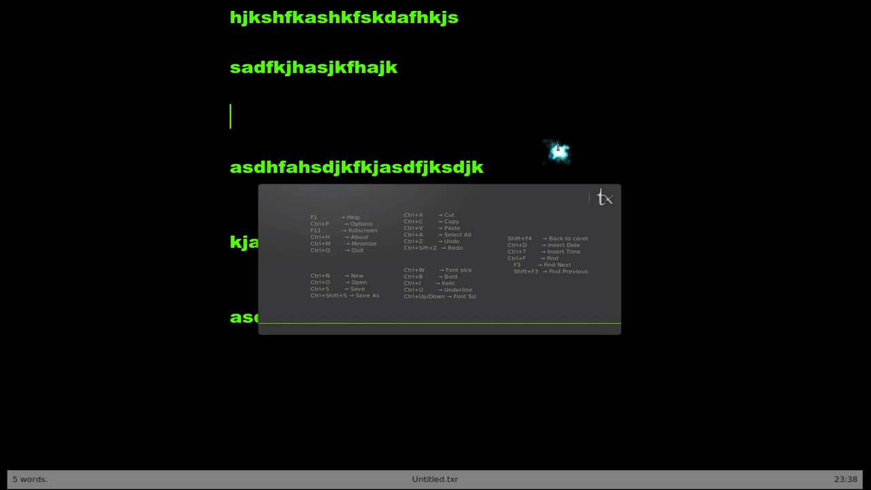
key(ctrl+a)
Set the font colour to grey (128, 128, 128) in the Options dialog
key(ctrl+p)
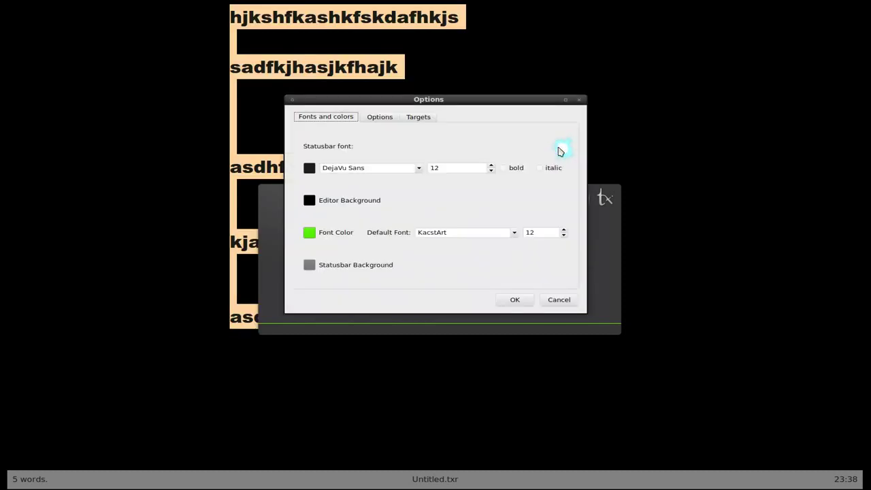
click(310, 234)
click(308, 246)
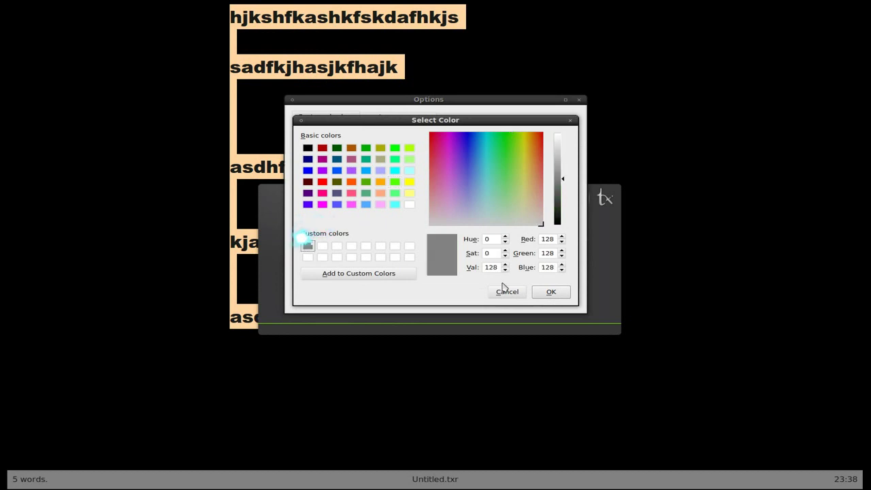
click(551, 292)
click(516, 301)
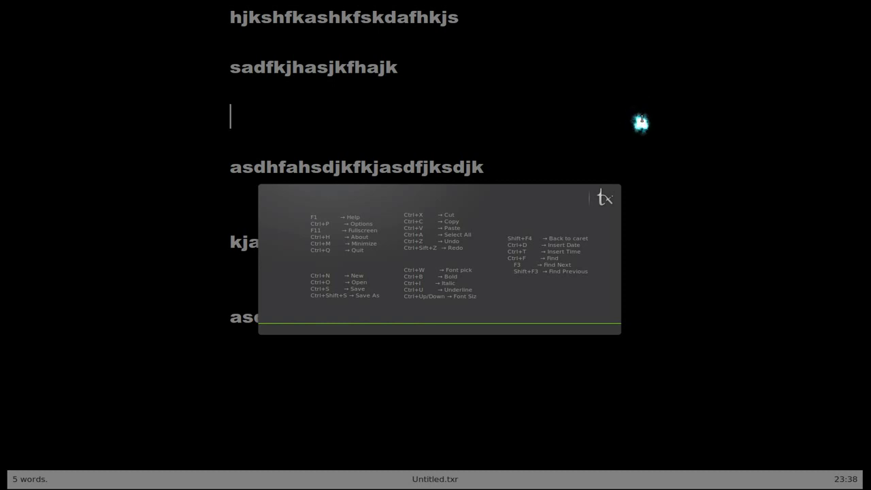
key(ctrl+f)
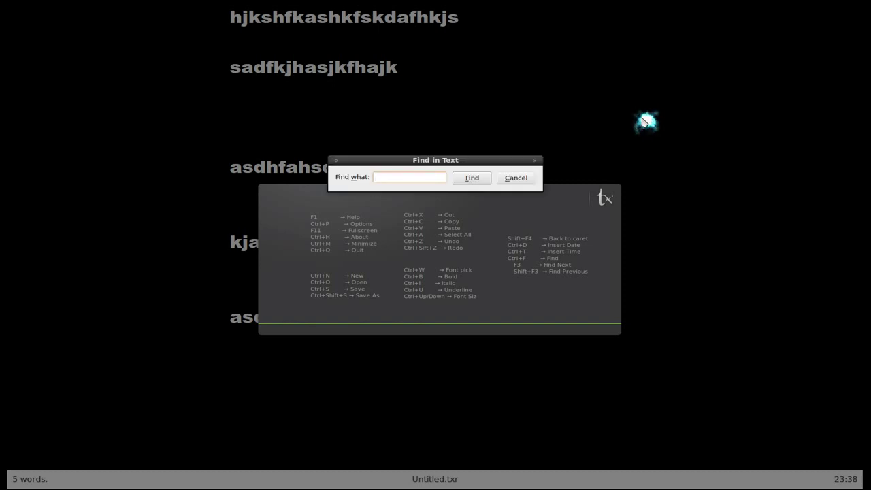
click(512, 178)
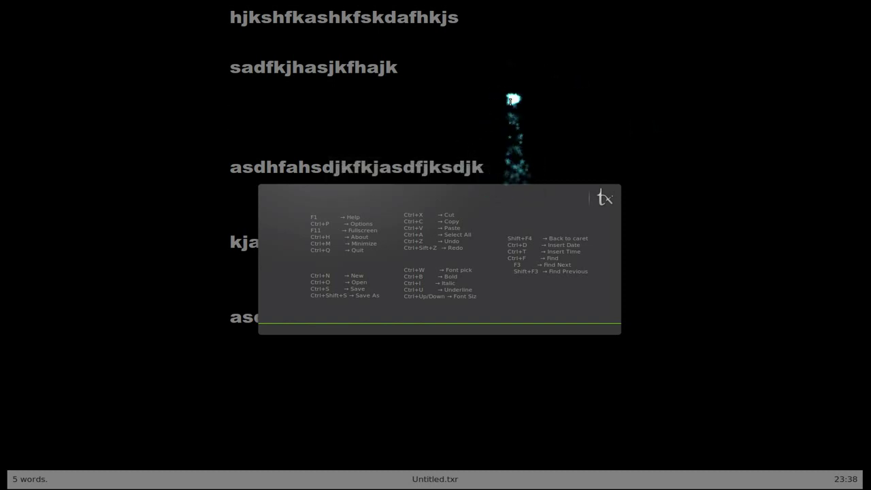
click(464, 125)
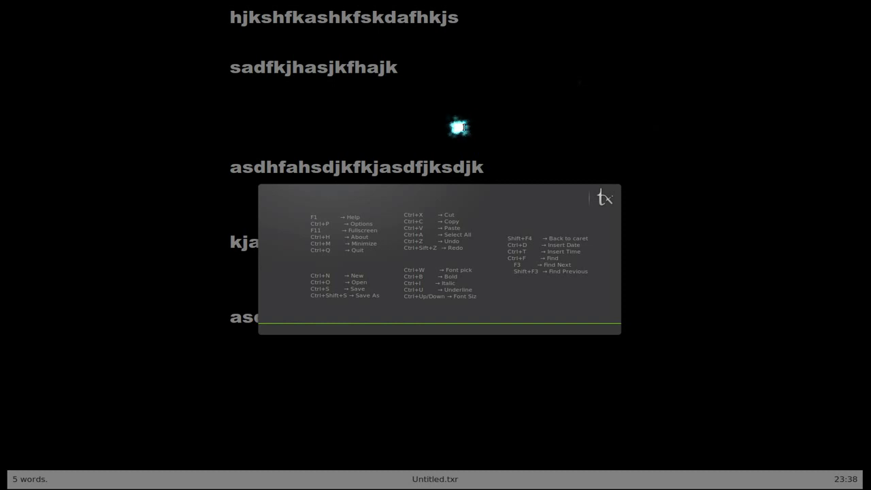
Hide the shortcut reference and switch TextRoom from full screen to a normal window
key(F1)
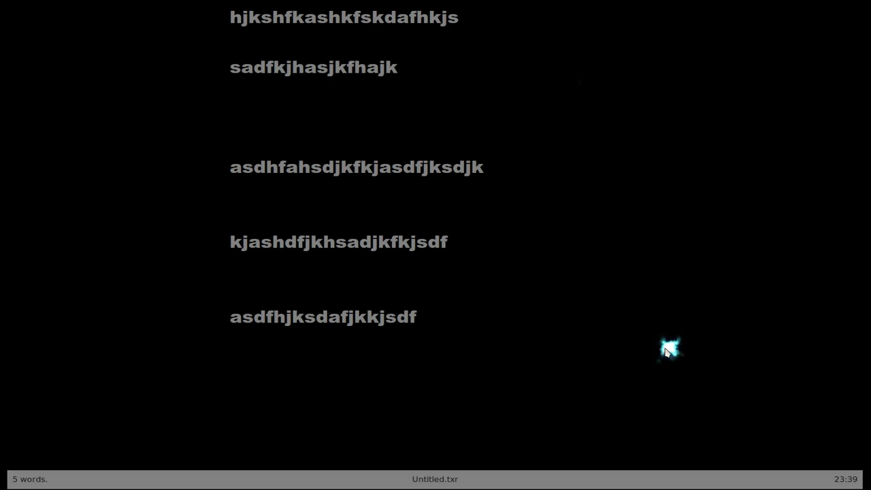
key(F11)
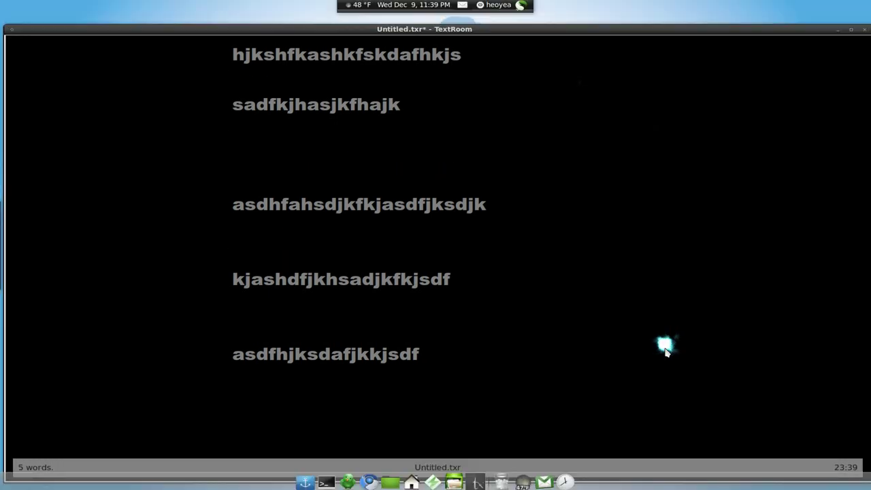